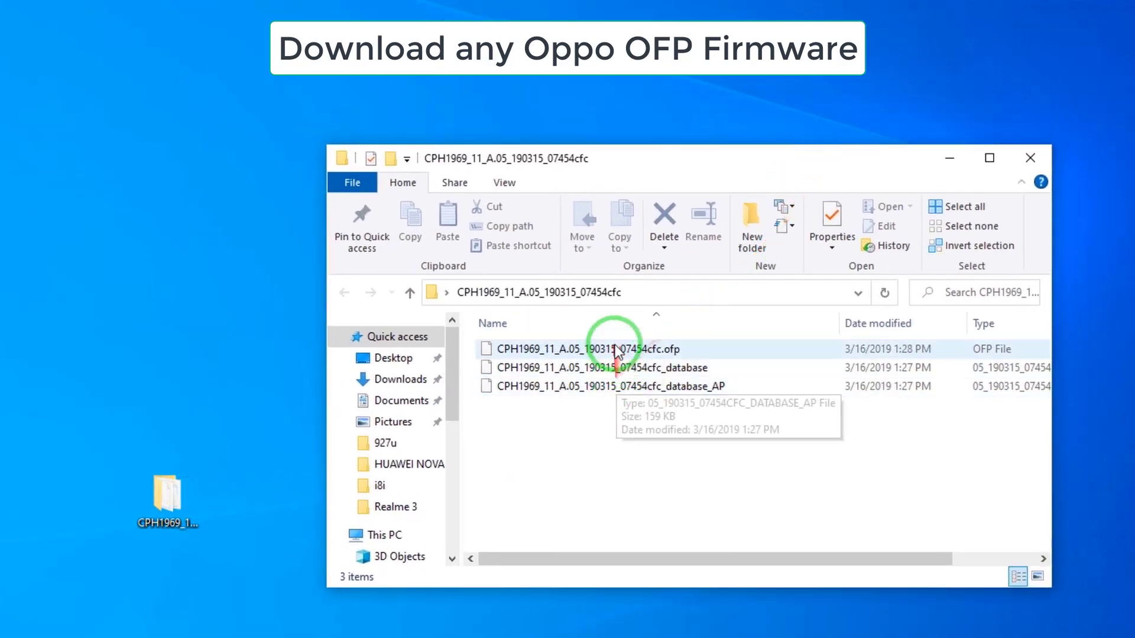
Step: Locate the firmware file CPH1969_11_A.05_190315_07454cfc.ofp in its folder and close the folder window
{"action": "left_click", "coordinate": [665, 349]}
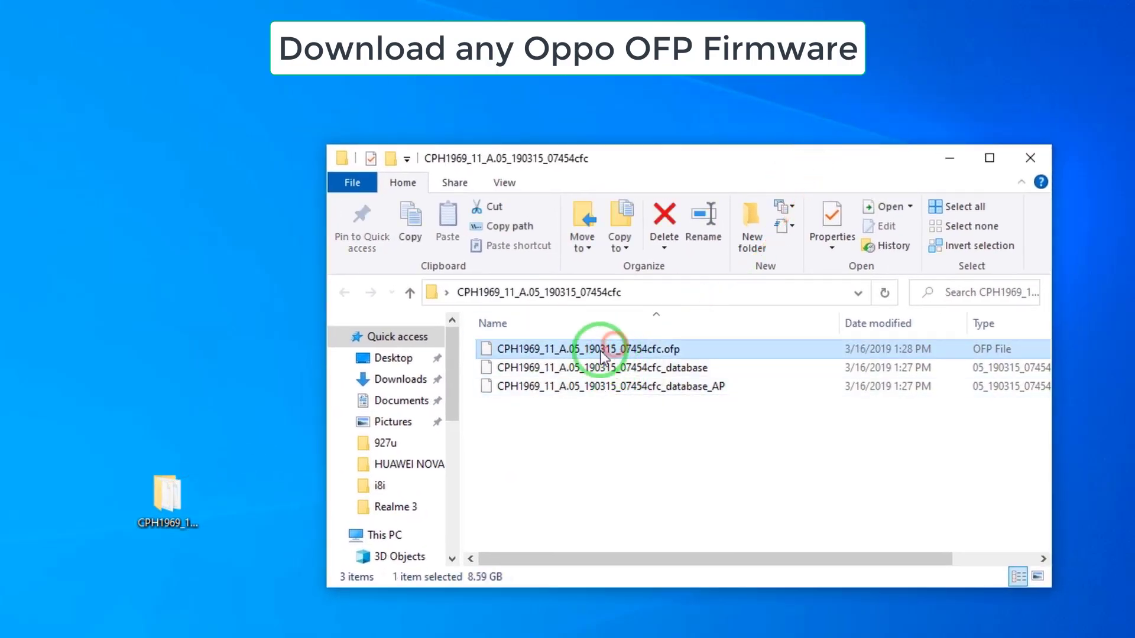
{"action": "left_click", "coordinate": [555, 413]}
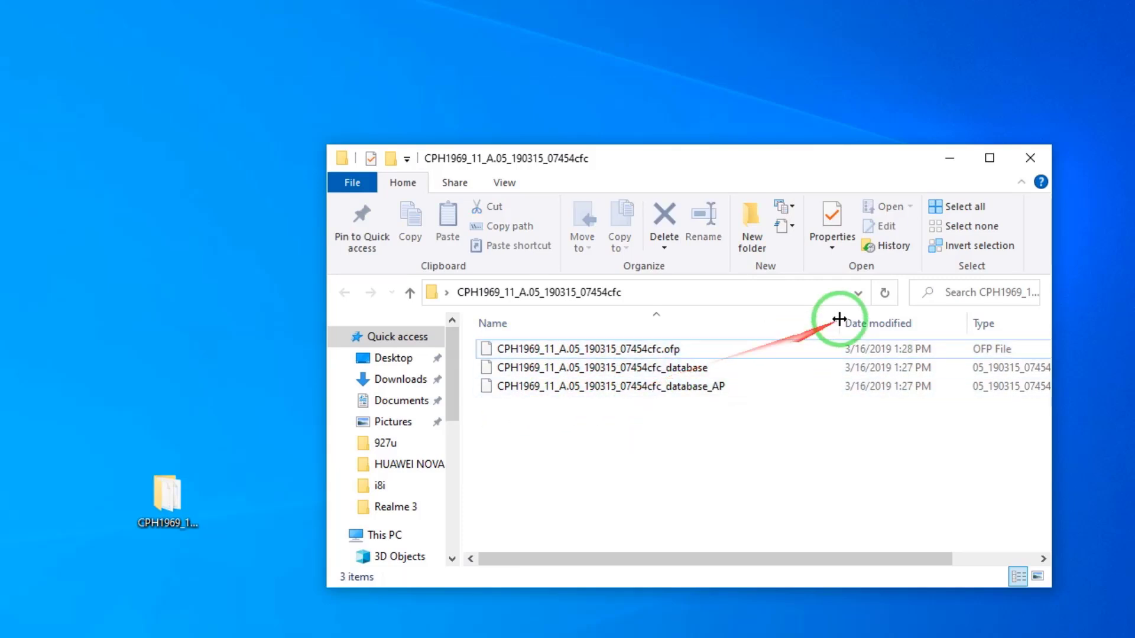
{"action": "left_click", "coordinate": [1031, 158]}
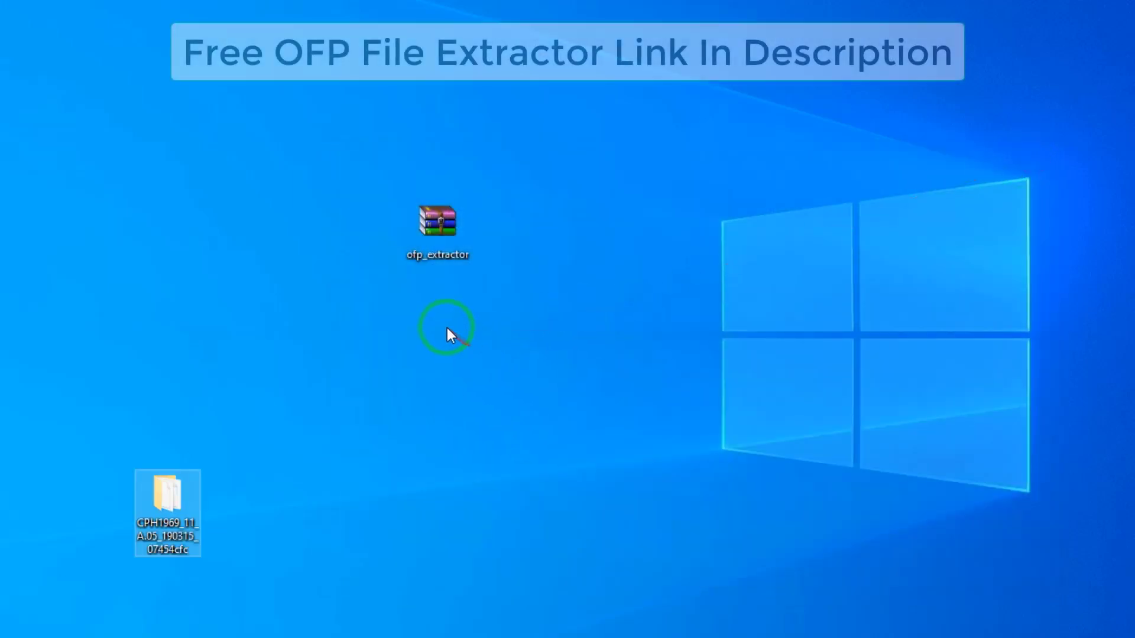
Step: Extract the ofp_extractor archive to the desktop and launch the extracted program
{"action": "left_click", "coordinate": [432, 255]}
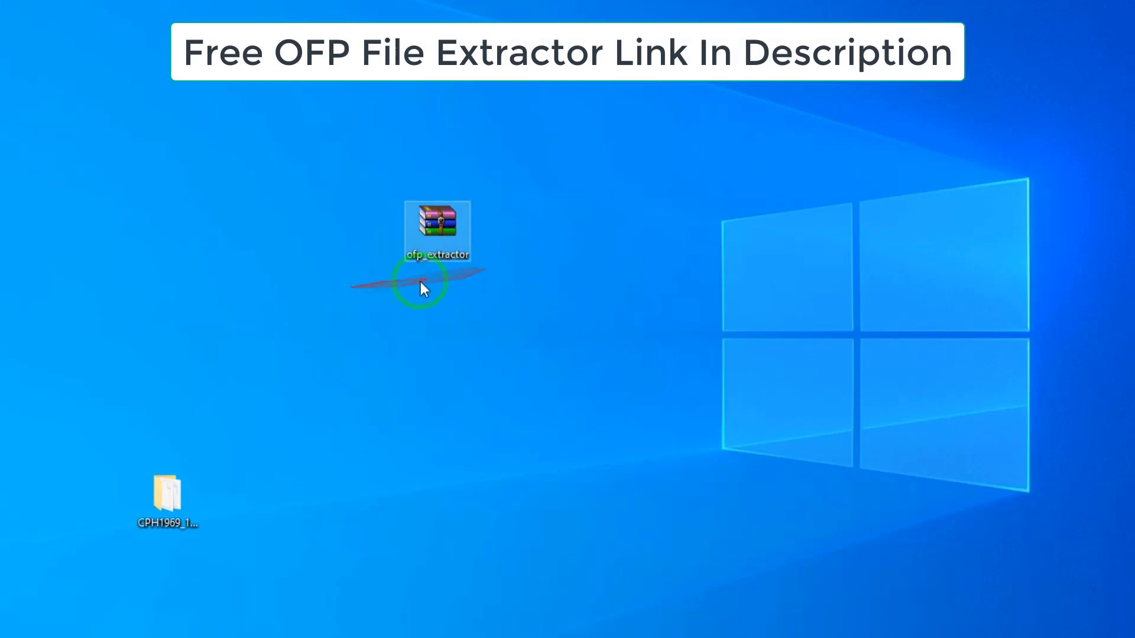
{"action": "double_click", "coordinate": [438, 243]}
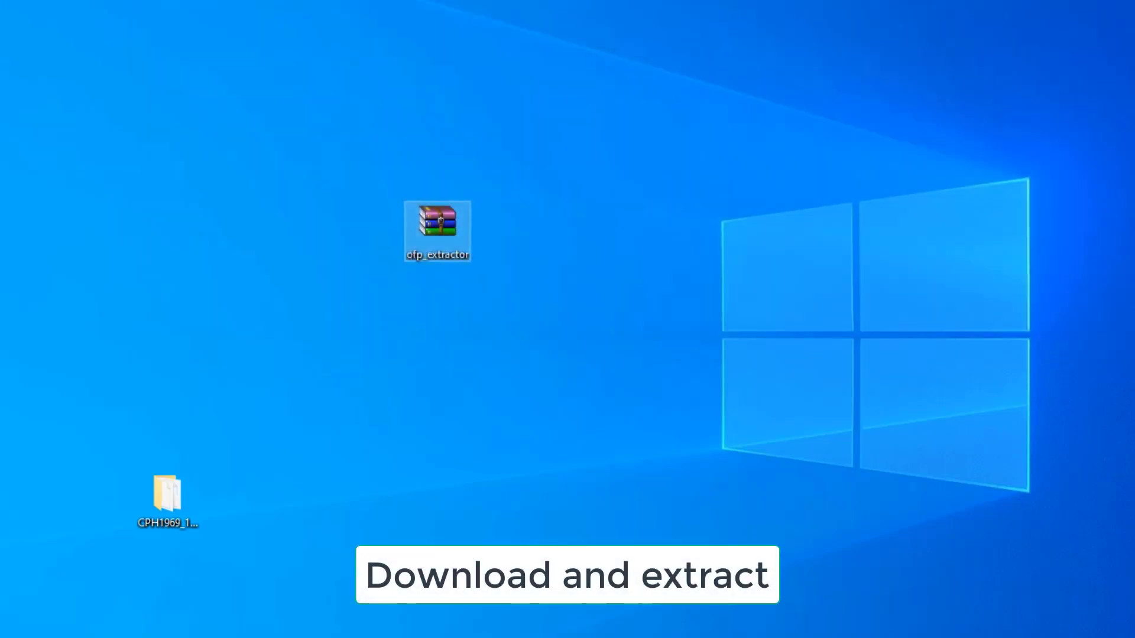
{"action": "left_click_drag", "start_coordinate": [126, 55], "coordinate": [346, 240]}
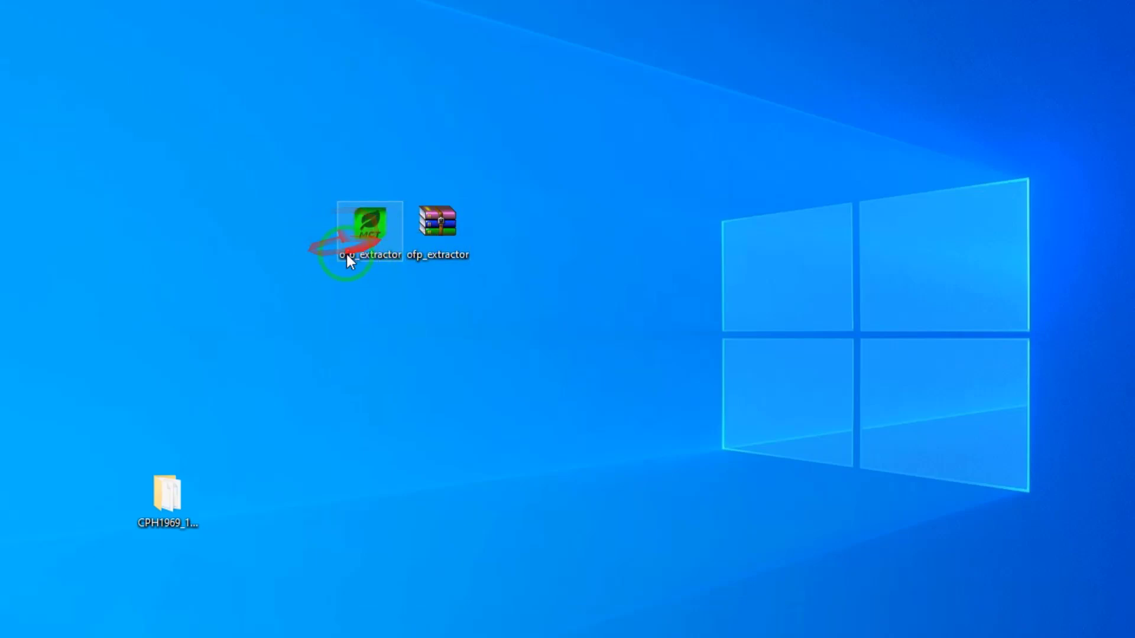
{"action": "mouse_move", "coordinate": [354, 254]}
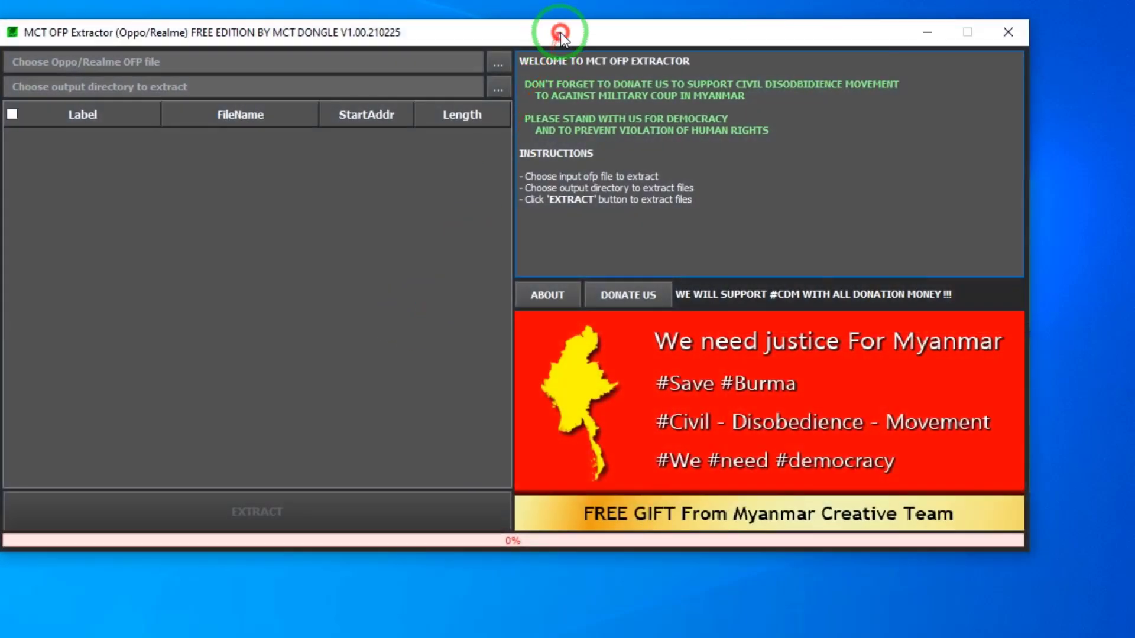
Step: Reposition the extractor window and the firmware folder icon on the desktop so that both can be reached
{"action": "left_click_drag", "start_coordinate": [560, 33], "coordinate": [763, 29]}
{"action": "left_click", "coordinate": [175, 506]}
{"action": "left_click_drag", "start_coordinate": [175, 506], "coordinate": [70, 552]}
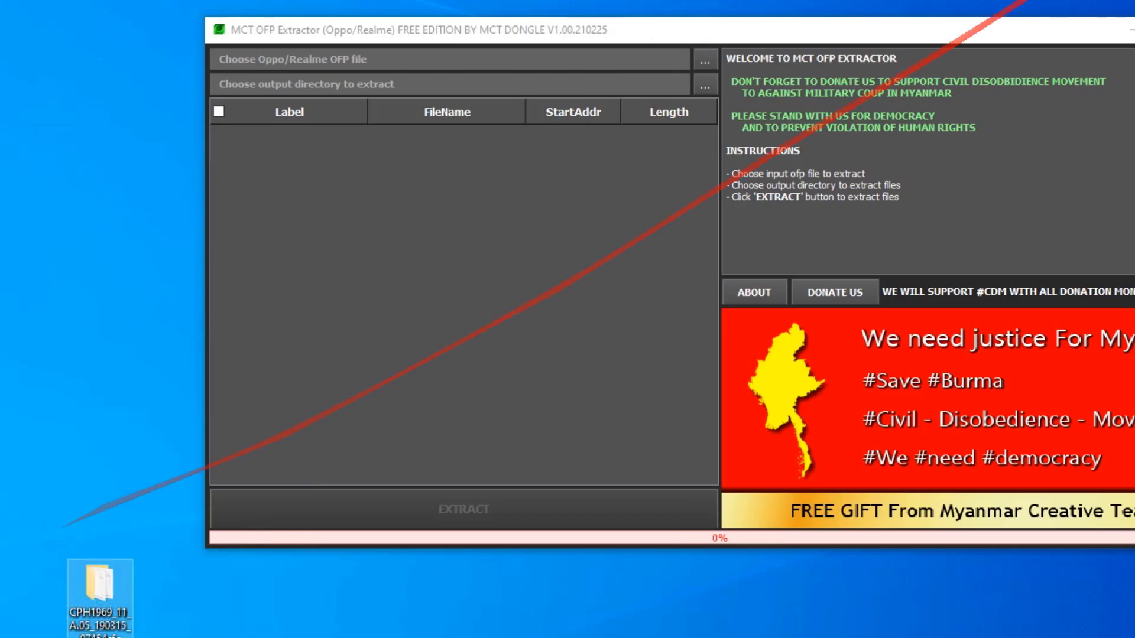
{"action": "left_click_drag", "start_coordinate": [1018, 30], "coordinate": [907, 26]}
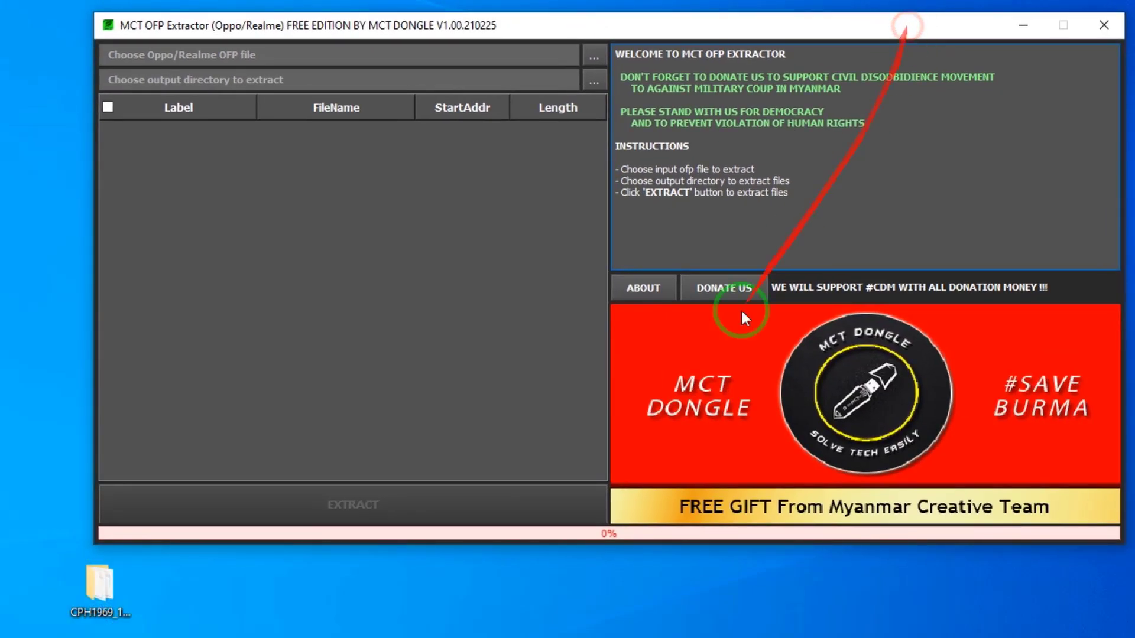
Step: Start choosing the input OFP file, and open the firmware folder from the desktop to copy its path
{"action": "left_click", "coordinate": [591, 54]}
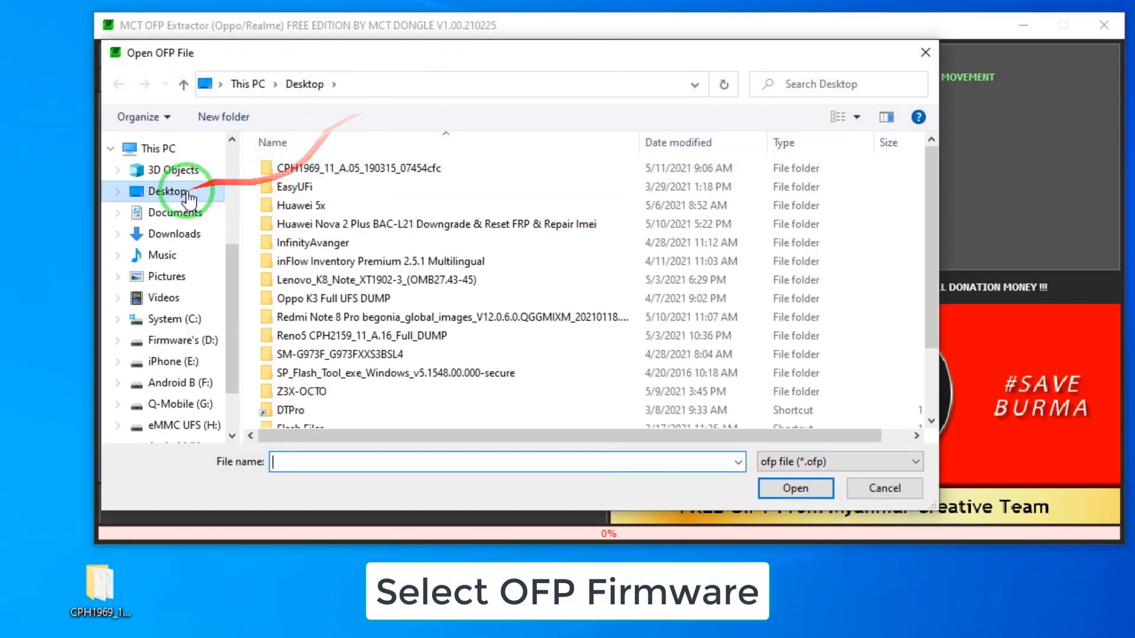
{"action": "double_click", "coordinate": [99, 590]}
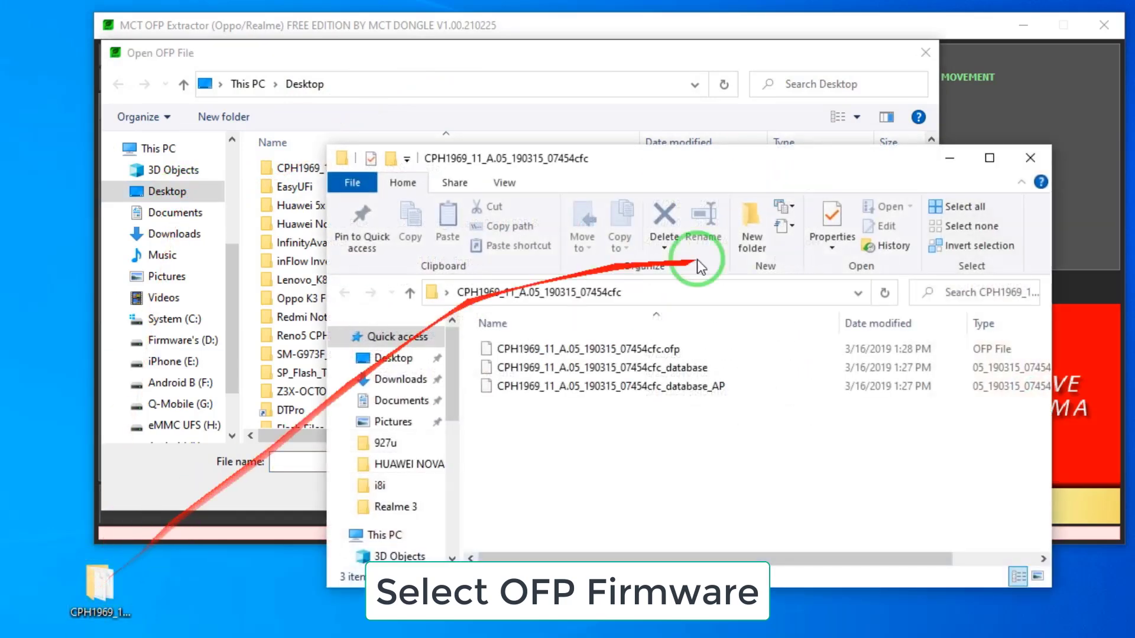
{"action": "left_click", "coordinate": [691, 294]}
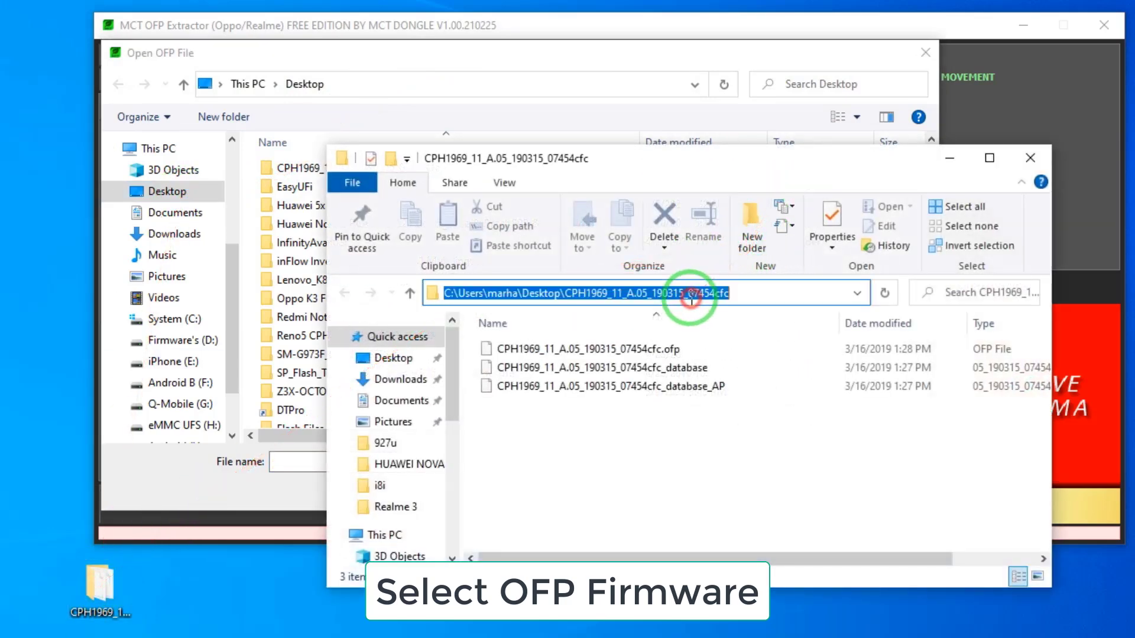
{"action": "right_click", "coordinate": [586, 295]}
{"action": "left_click", "coordinate": [424, 353]}
Step: Create a new folder named Firmware inside the CPH1969_11_A.05_190315_07454cfc folder
{"action": "left_click", "coordinate": [473, 431]}
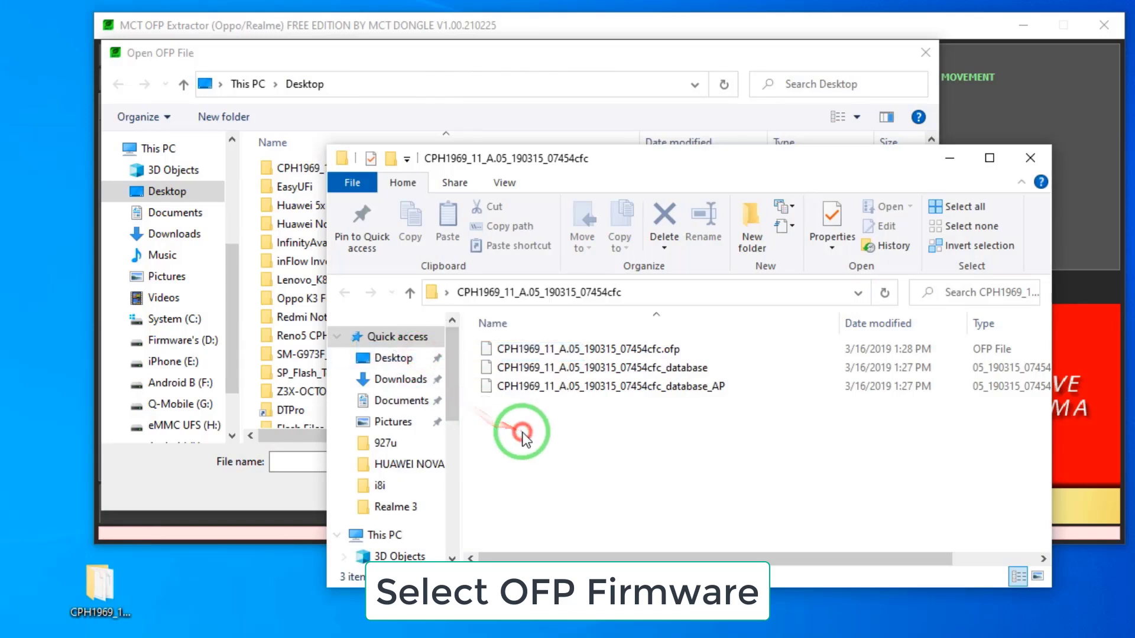
{"action": "right_click", "coordinate": [542, 468]}
{"action": "mouse_move", "coordinate": [449, 635]}
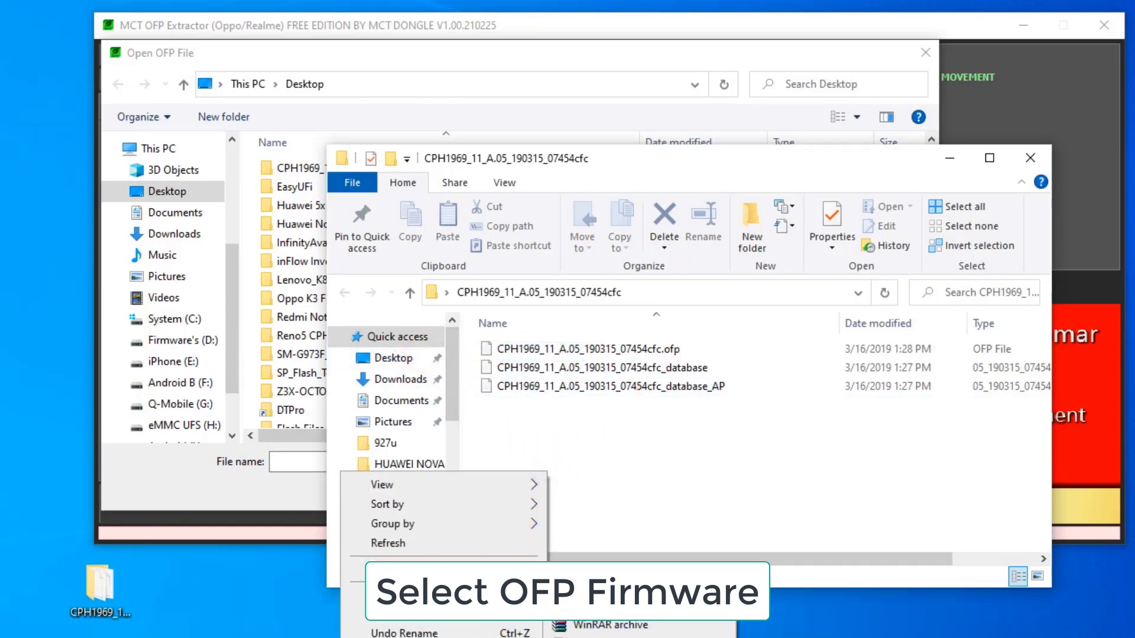
{"action": "left_click", "coordinate": [576, 586]}
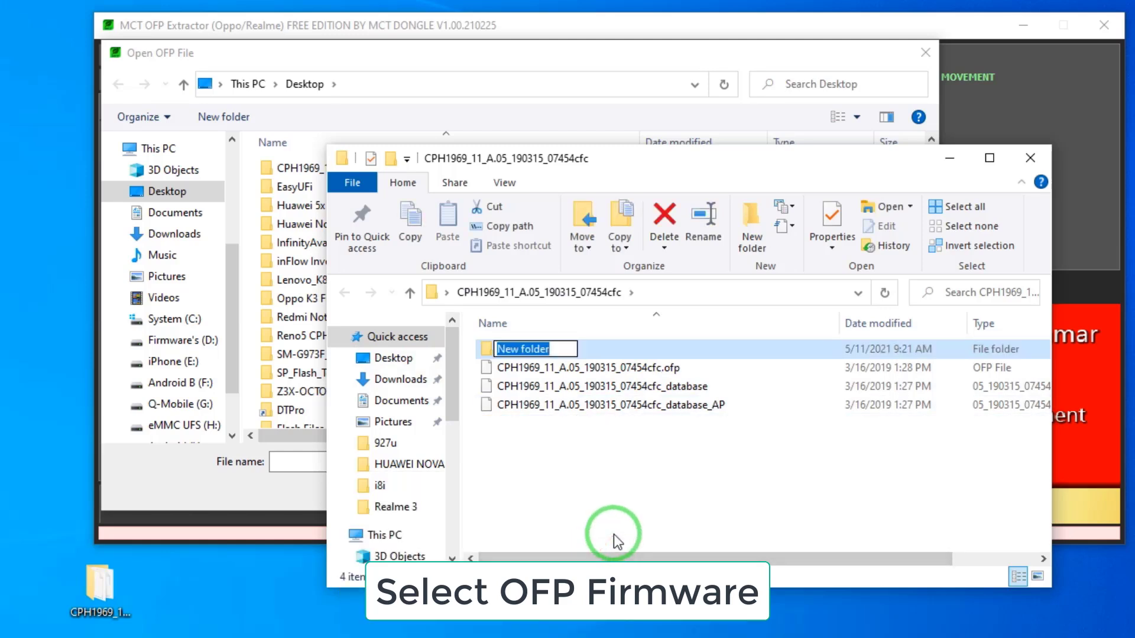
{"action": "type", "text": "Firmware"}
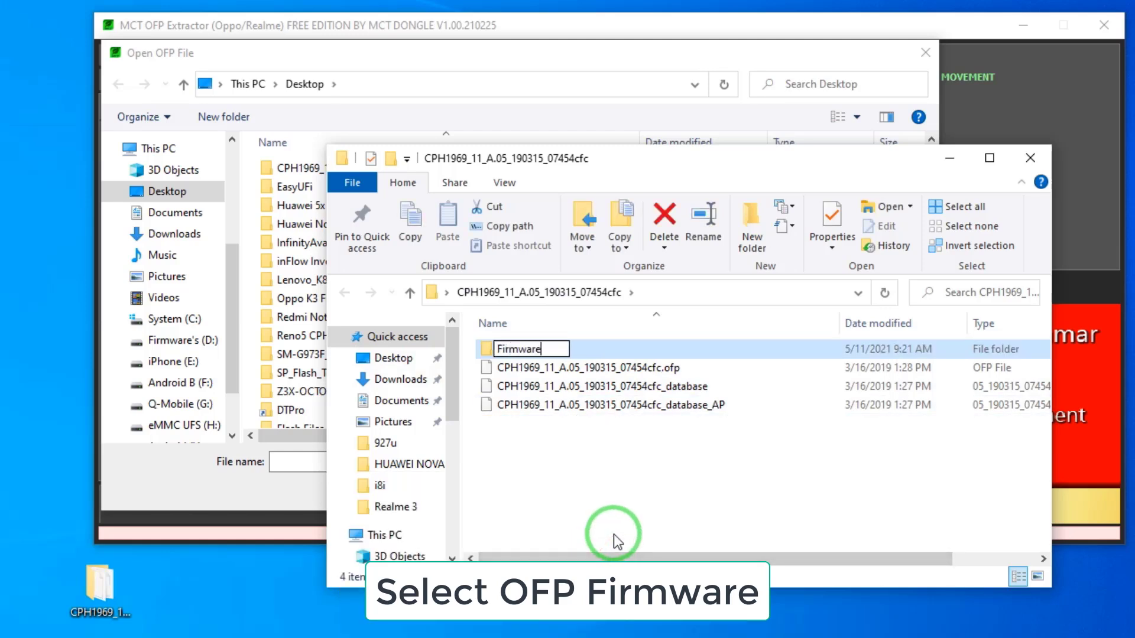
{"action": "left_click", "coordinate": [618, 535]}
Step: Copy the path of the CPH1969_11_A.05_190315_07454cfc folder again and close its window
{"action": "left_click", "coordinate": [708, 294]}
{"action": "right_click", "coordinate": [705, 299]}
{"action": "left_click", "coordinate": [547, 351]}
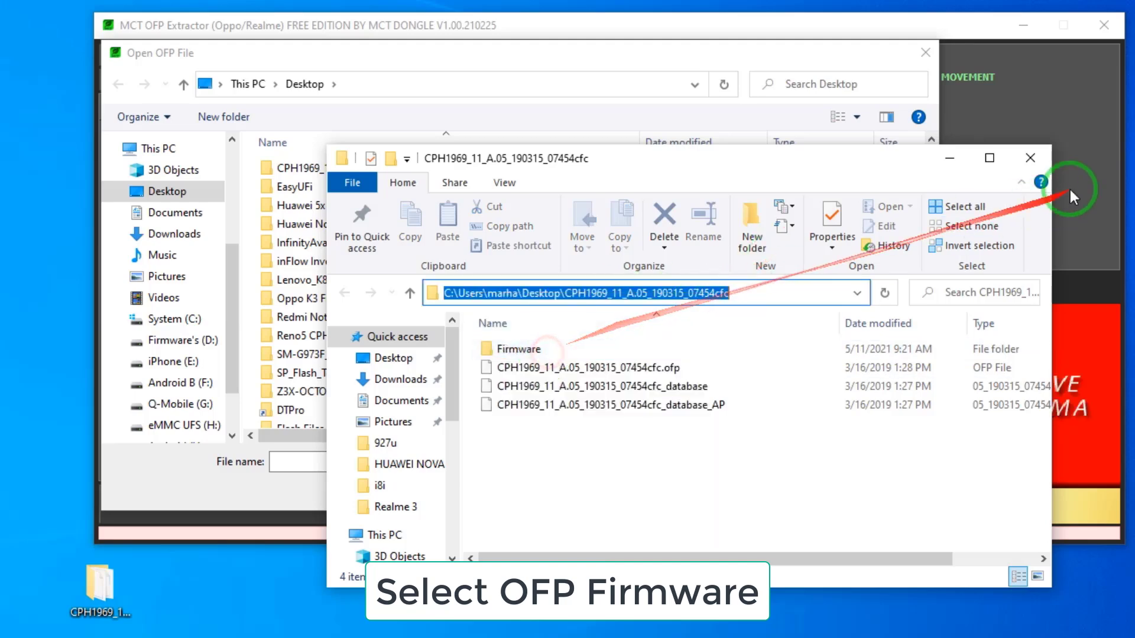
{"action": "left_click", "coordinate": [1030, 157]}
Step: Go to the copied path in the file chooser and load CPH1969_11_A.05_190315_07454cfc.ofp as the input file
{"action": "left_click", "coordinate": [452, 88]}
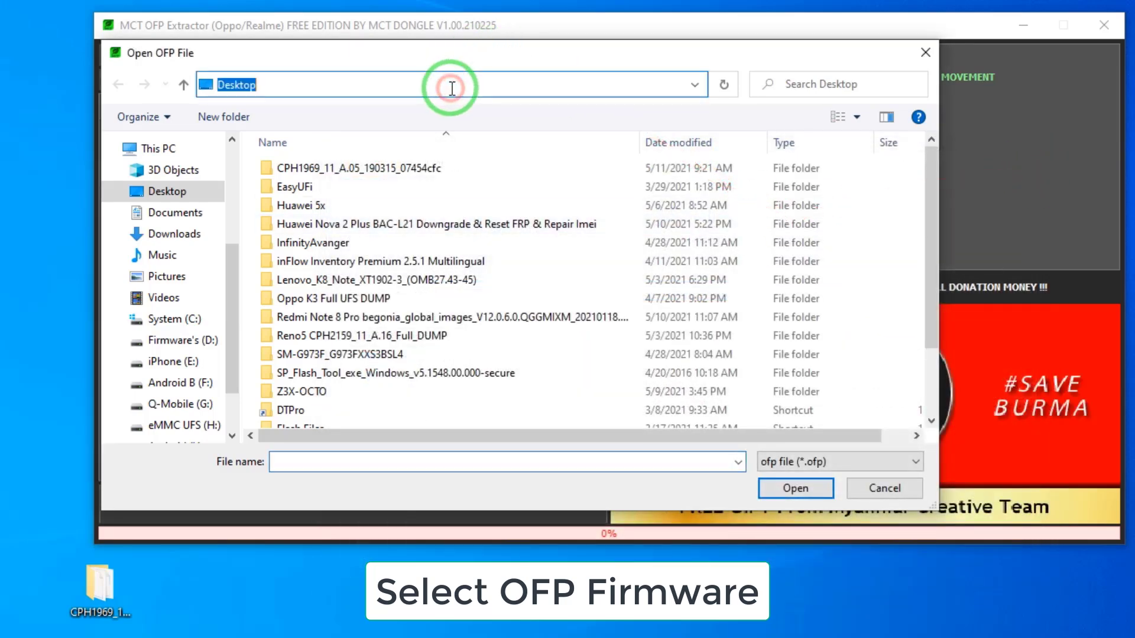
{"action": "key", "text": "ctrl+v"}
{"action": "key", "text": "Return"}
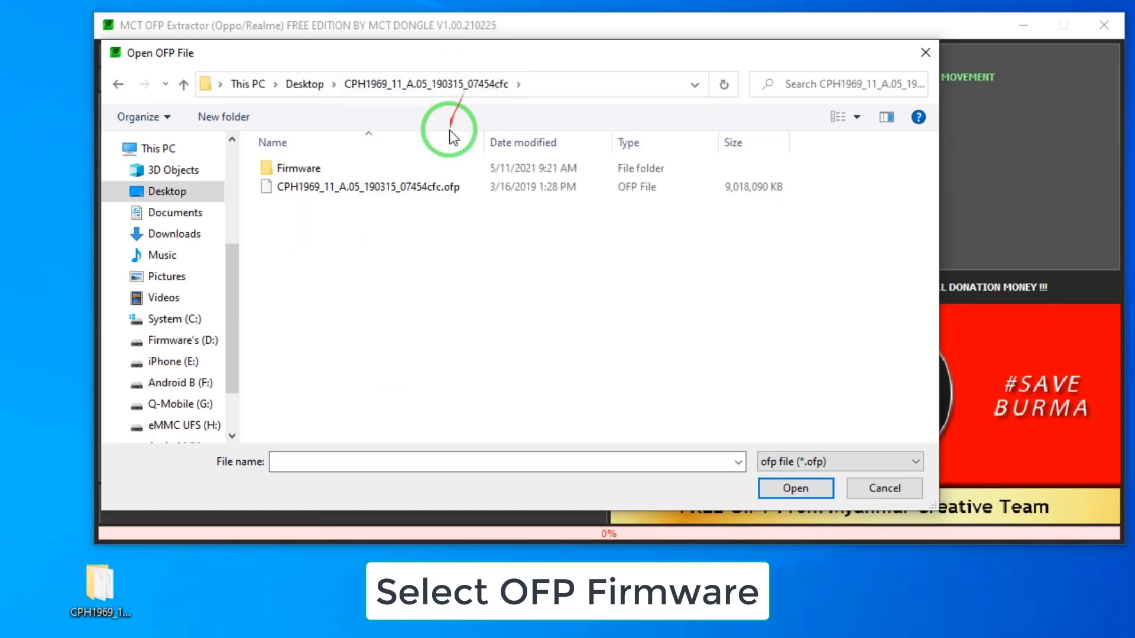
{"action": "left_click", "coordinate": [350, 189]}
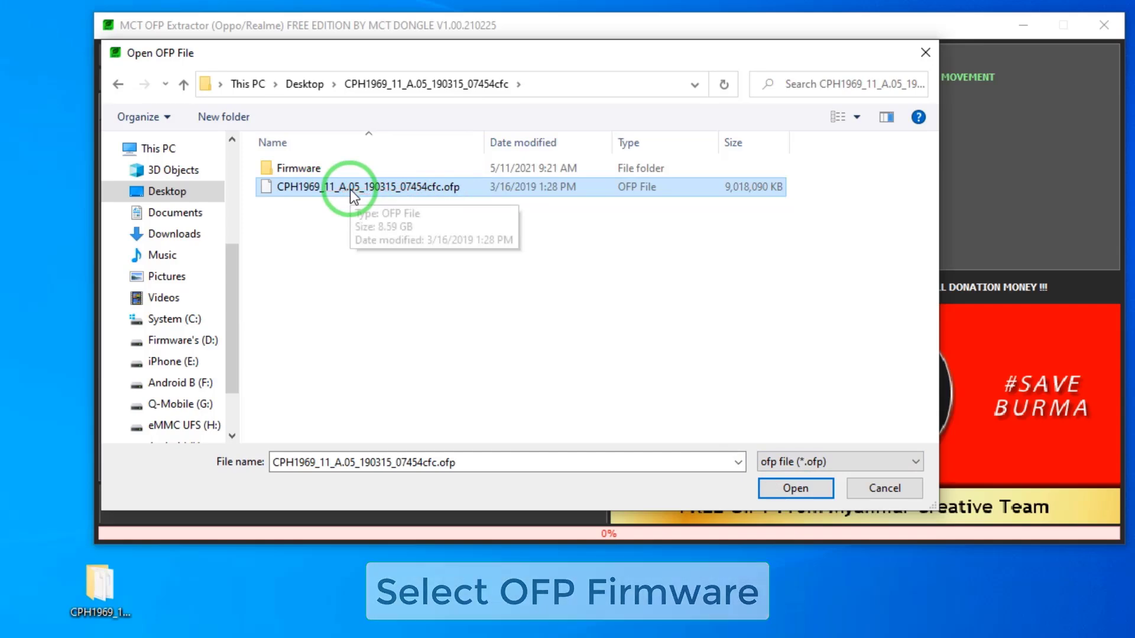
{"action": "double_click", "coordinate": [350, 189]}
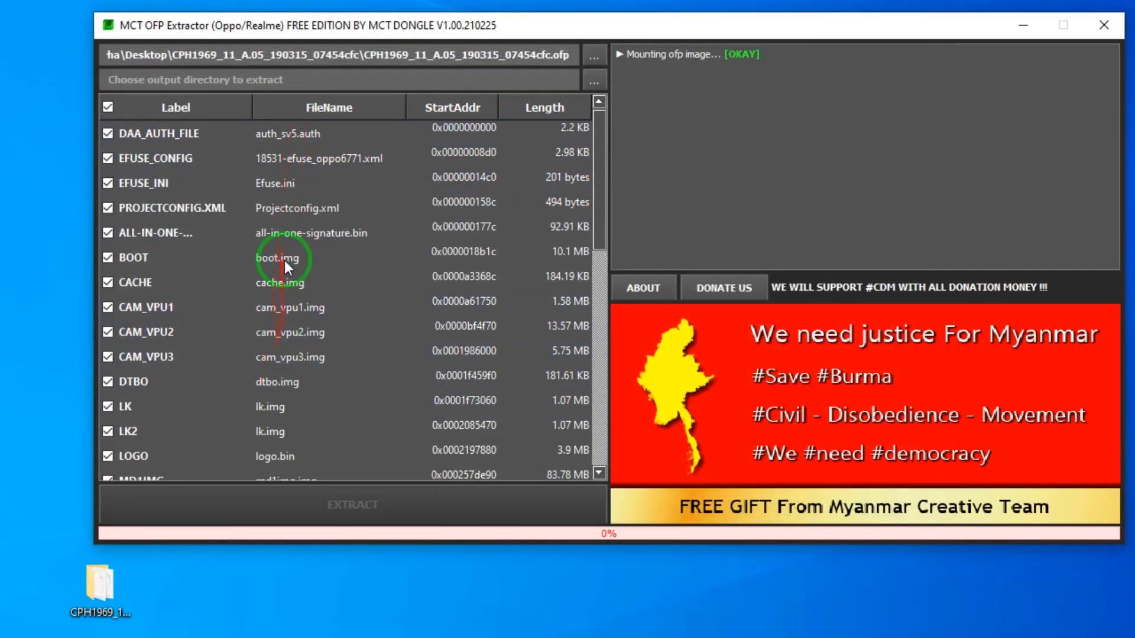
Step: Choose the Firmware folder inside CPH1969_11_A.05_190315_07454cfc as the output directory and start extracting all listed files
{"action": "scroll", "coordinate": [289, 264], "scroll_direction": "down", "scroll_amount": 8}
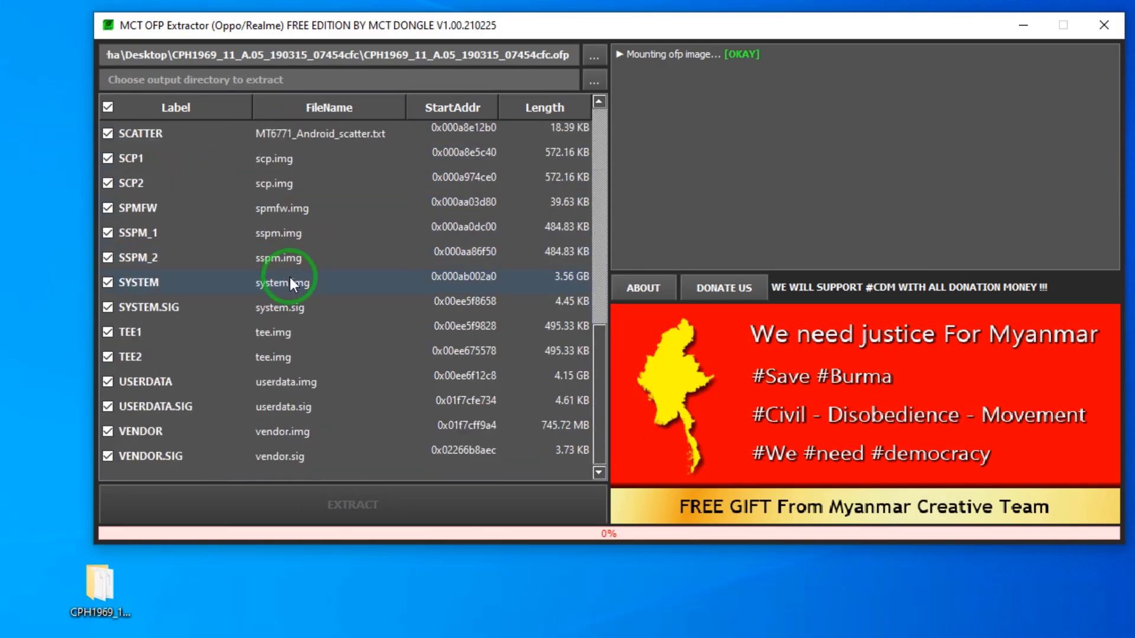
{"action": "scroll", "coordinate": [198, 343], "scroll_direction": "up", "scroll_amount": 8}
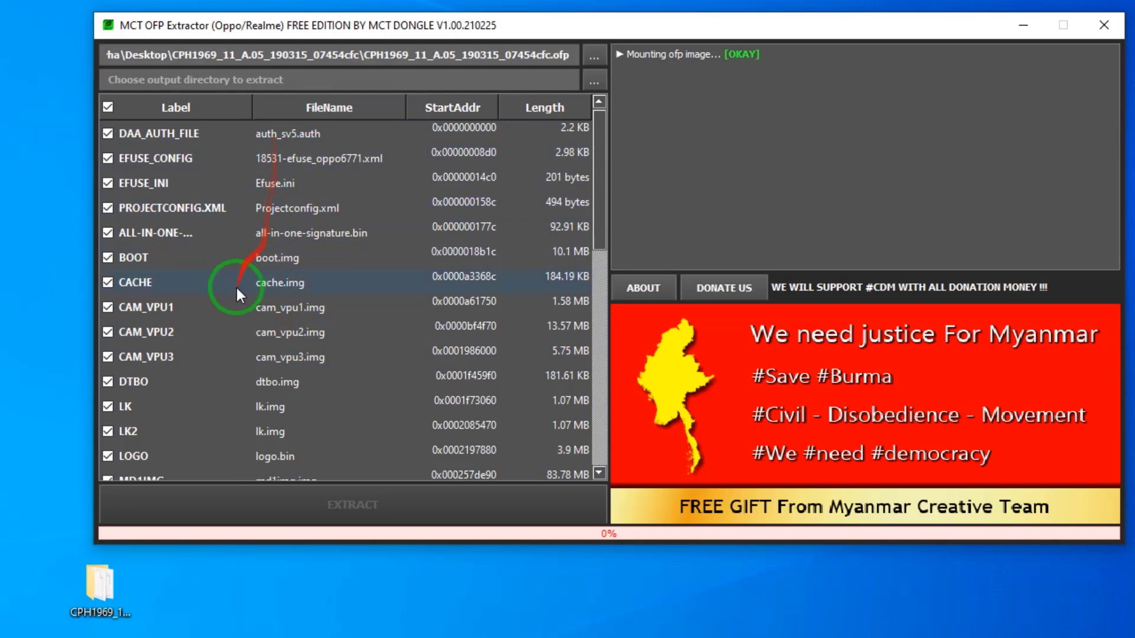
{"action": "scroll", "coordinate": [231, 296], "scroll_direction": "down", "scroll_amount": 8}
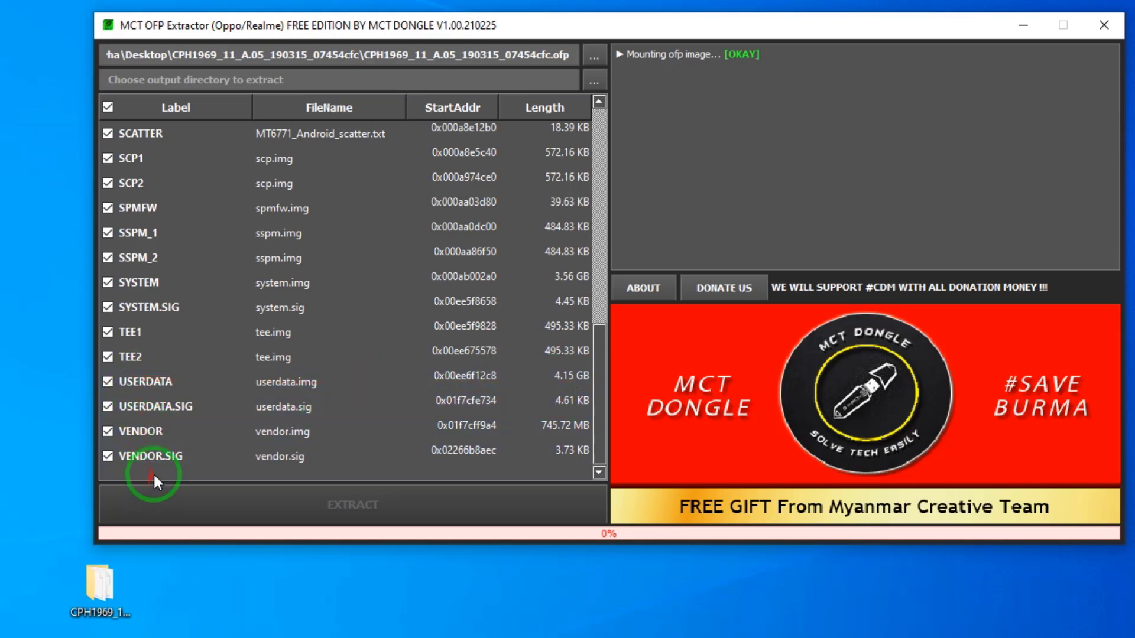
{"action": "left_click", "coordinate": [592, 81]}
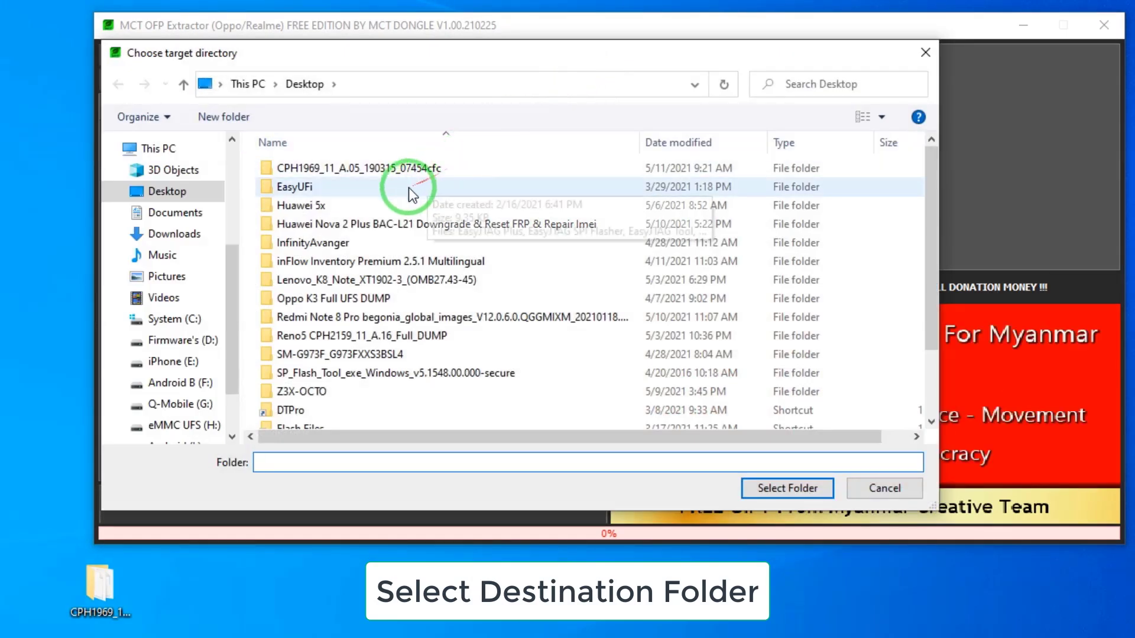
{"action": "left_click", "coordinate": [436, 90]}
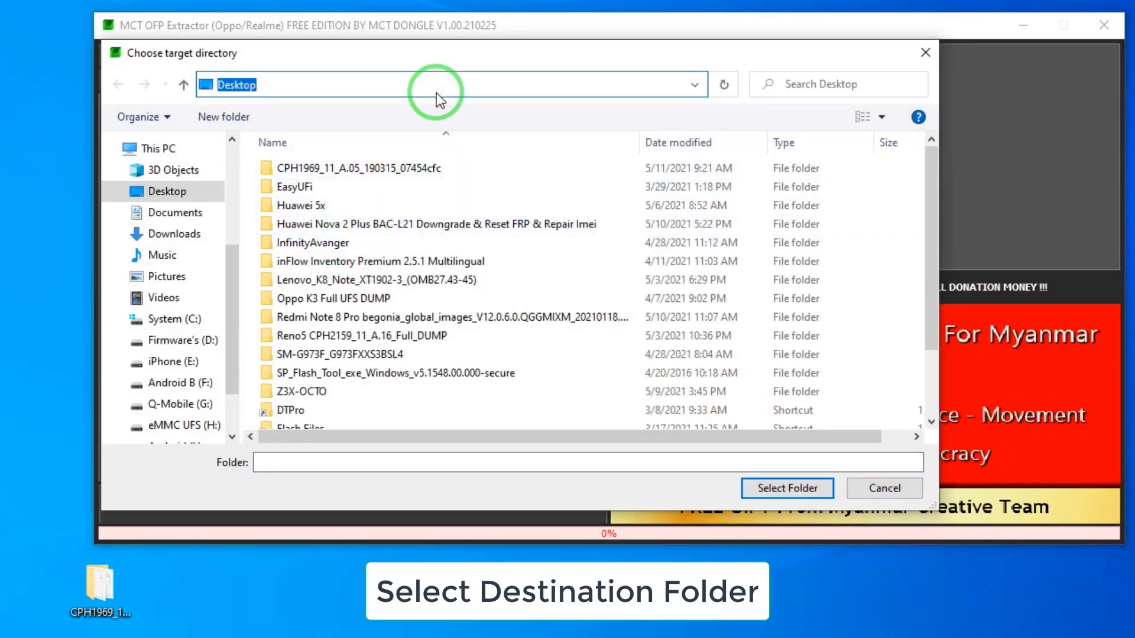
{"action": "key", "text": "ctrl+v"}
{"action": "key", "text": "Return"}
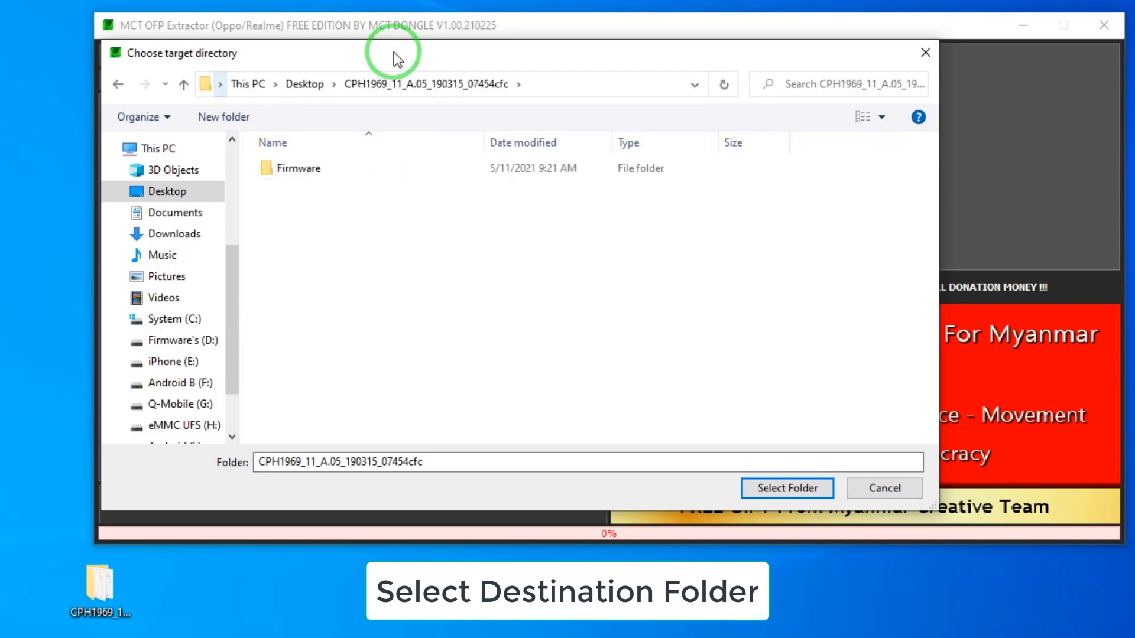
{"action": "double_click", "coordinate": [294, 167]}
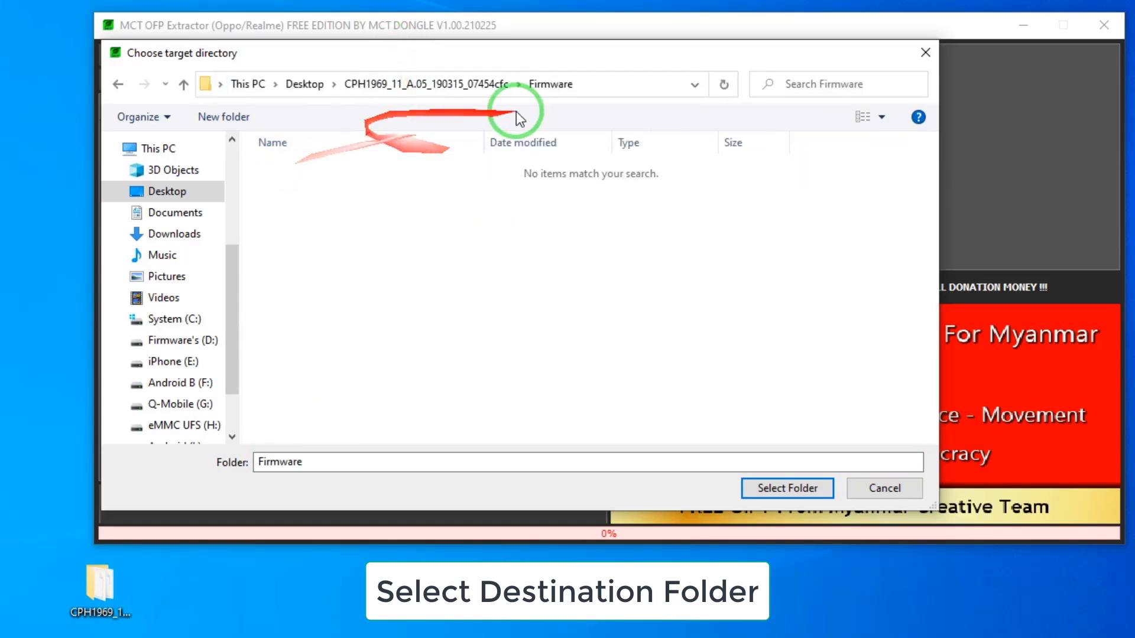
{"action": "left_click", "coordinate": [780, 490]}
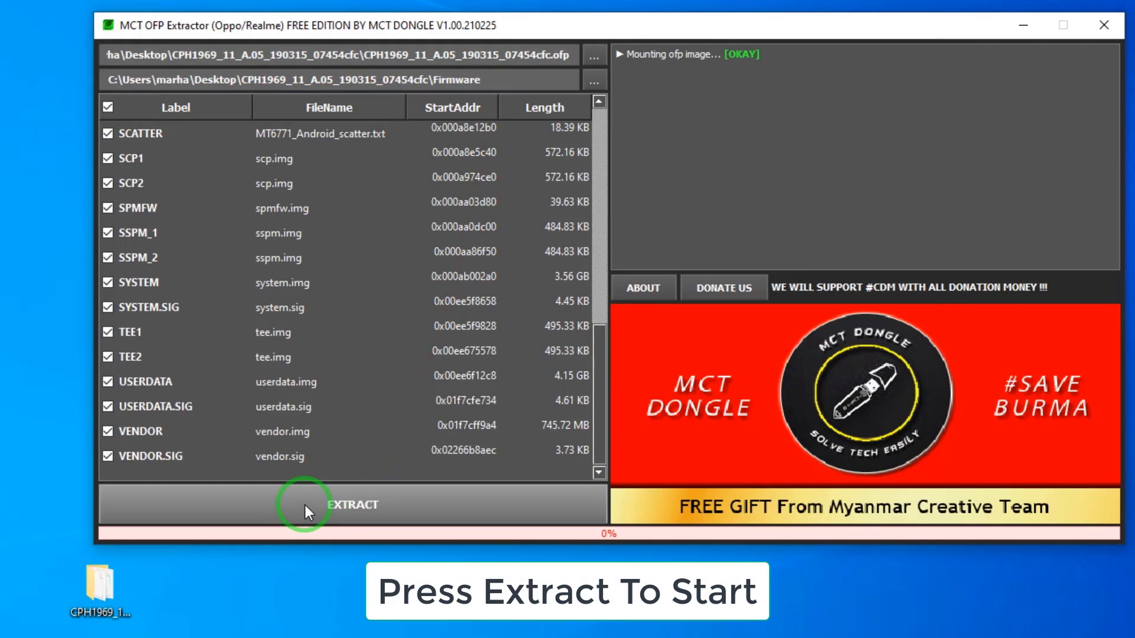
{"action": "left_click", "coordinate": [358, 505]}
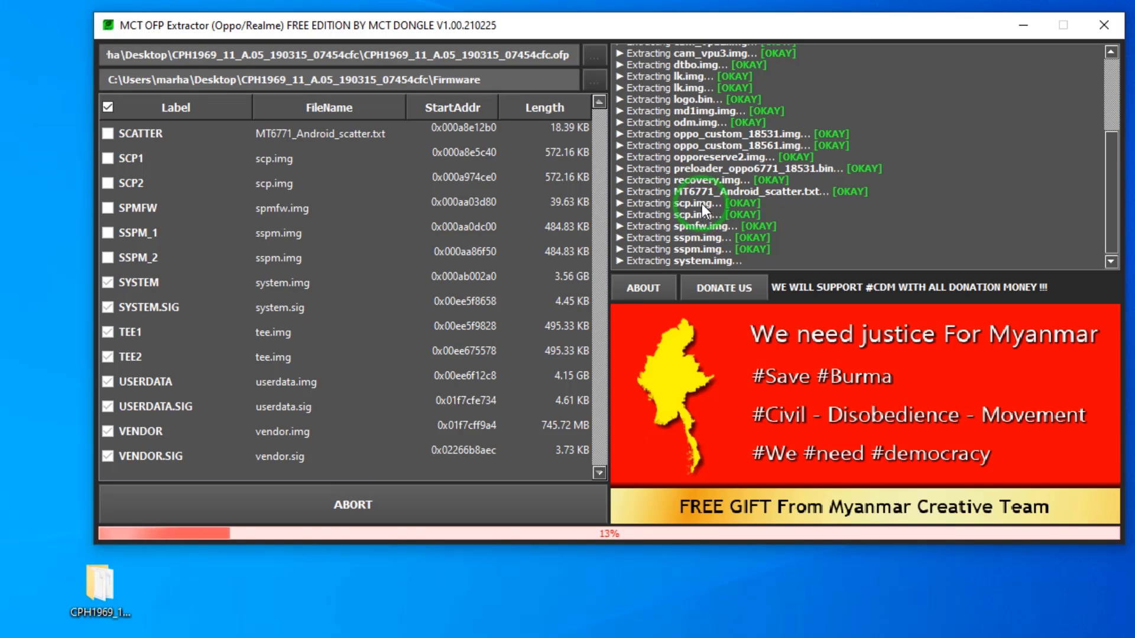
Step: Check the extracted files in the Firmware folder, with its window narrowed beside the extraction log, and minimize that window
{"action": "left_click", "coordinate": [97, 591]}
{"action": "double_click", "coordinate": [97, 591]}
{"action": "left_click_drag", "start_coordinate": [586, 160], "coordinate": [318, 64]}
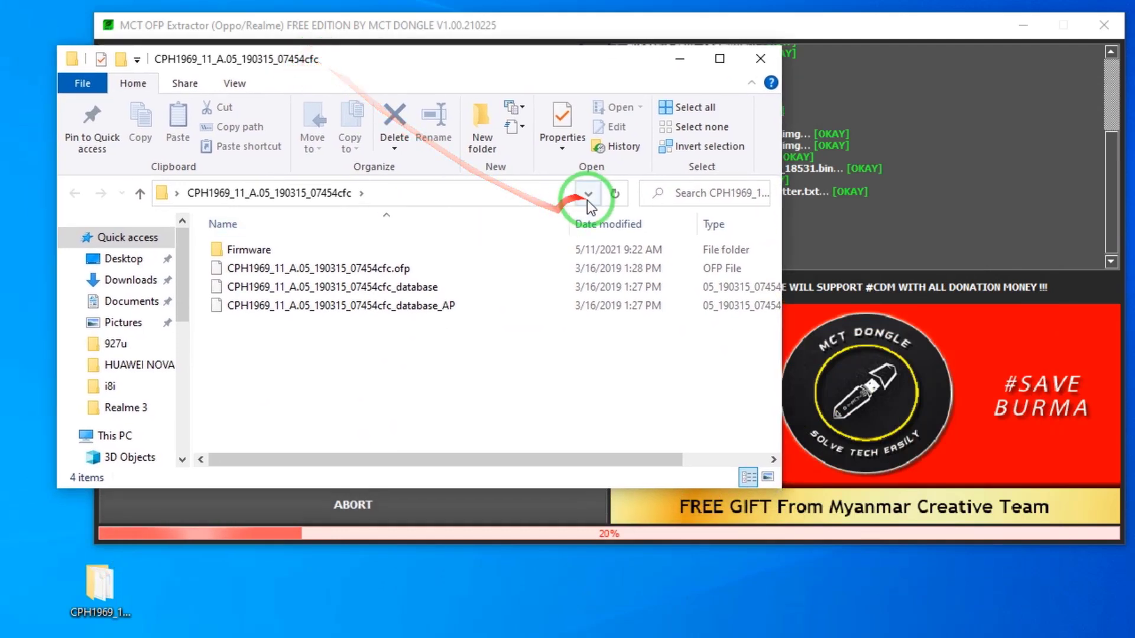
{"action": "left_click_drag", "start_coordinate": [780, 175], "coordinate": [589, 174]}
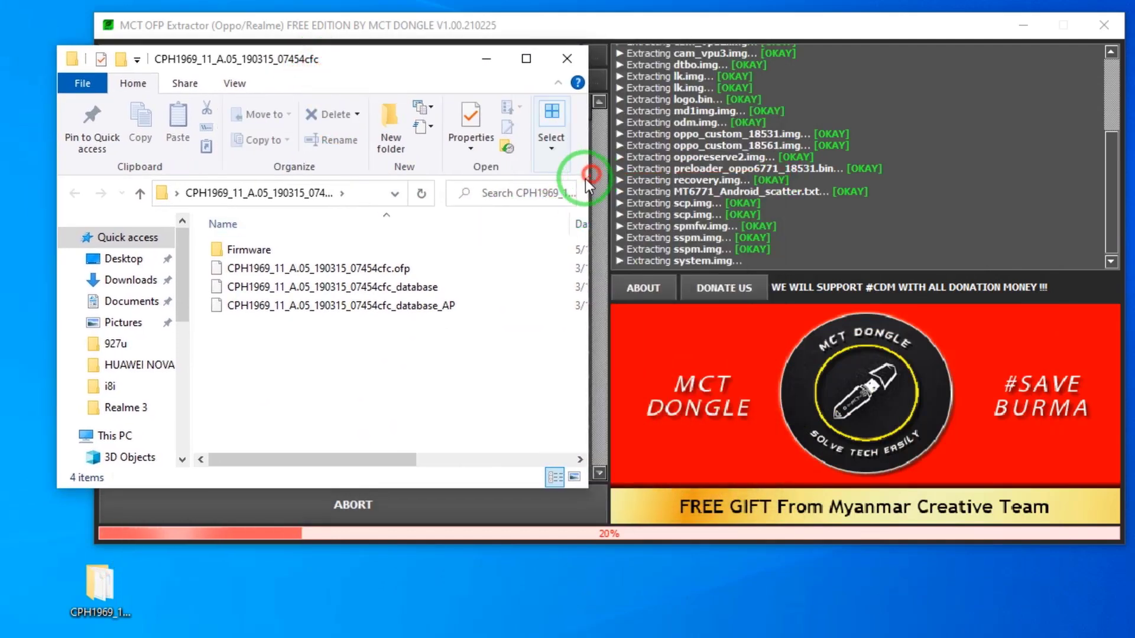
{"action": "double_click", "coordinate": [253, 250]}
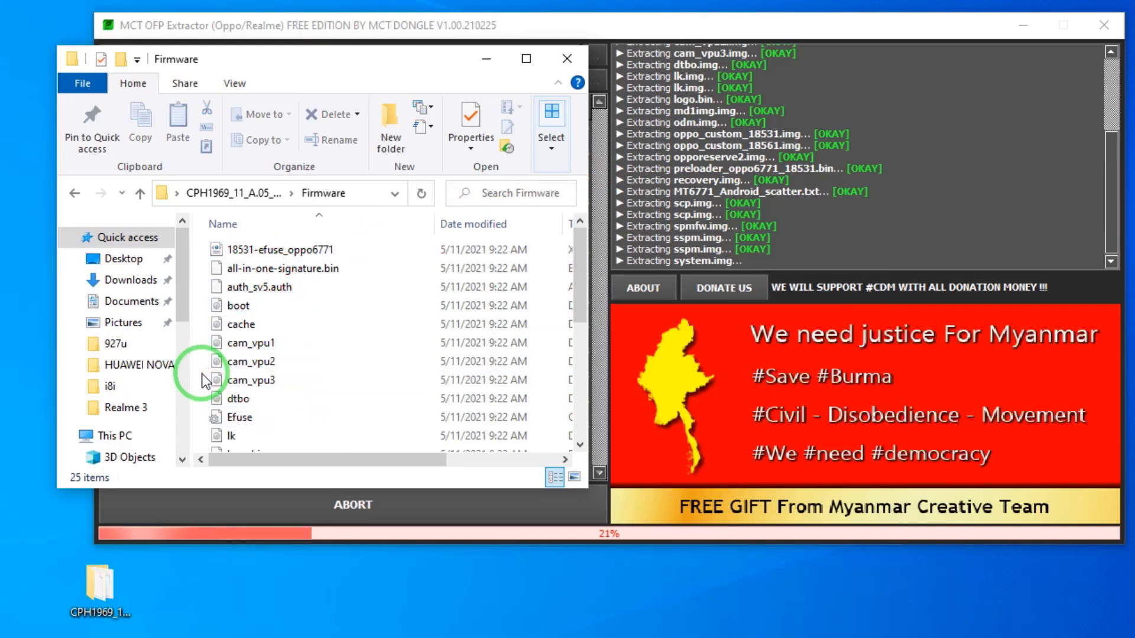
{"action": "left_click_drag", "start_coordinate": [587, 275], "coordinate": [580, 234]}
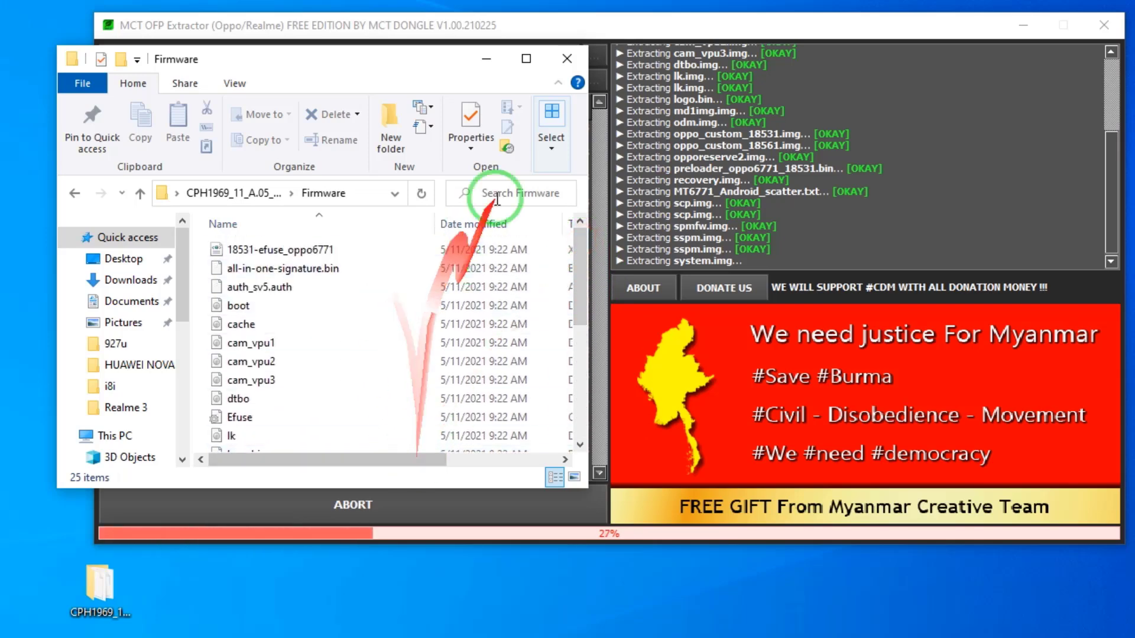
{"action": "left_click", "coordinate": [486, 58]}
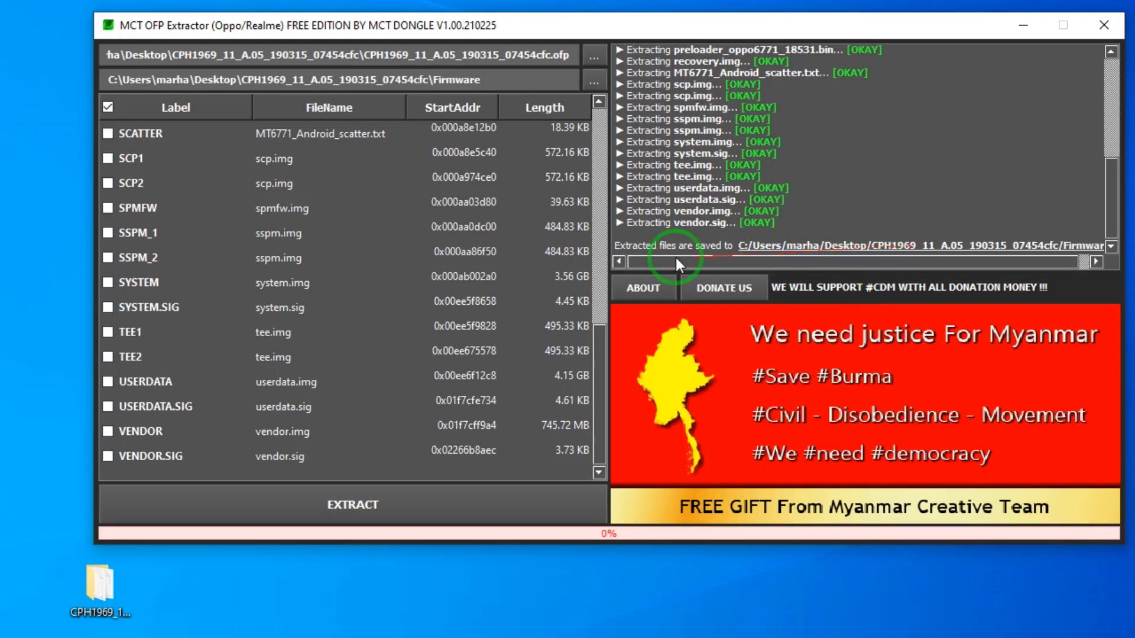
Step: Open the saved location linked at the end of the extraction log and go into its Firmware folder
{"action": "left_click", "coordinate": [830, 247]}
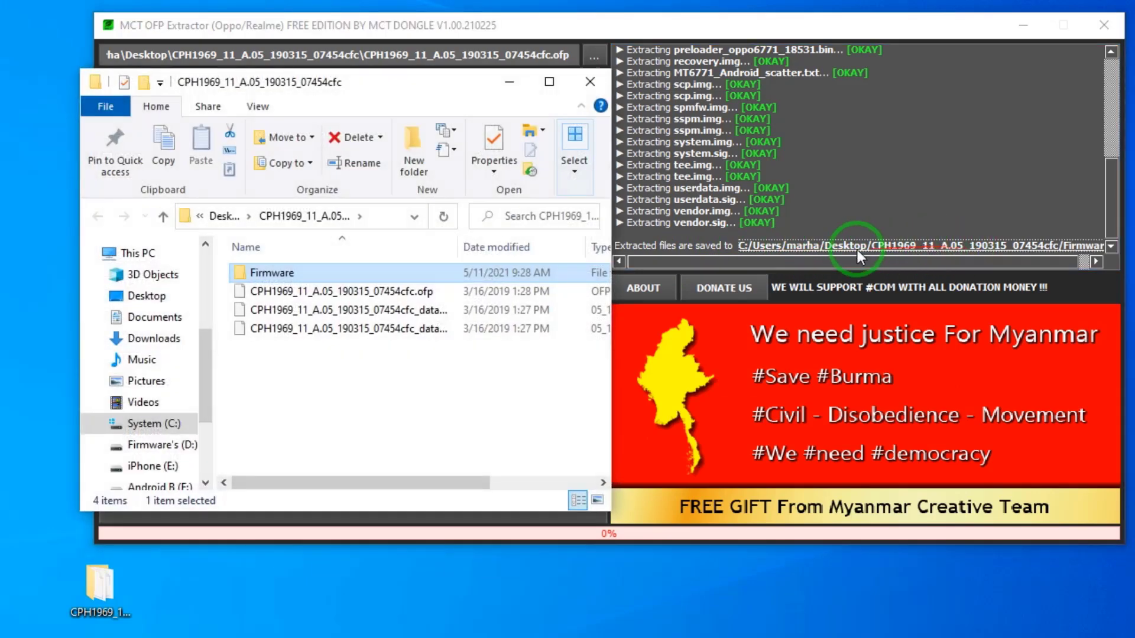
{"action": "left_click", "coordinate": [260, 274]}
{"action": "double_click", "coordinate": [260, 274]}
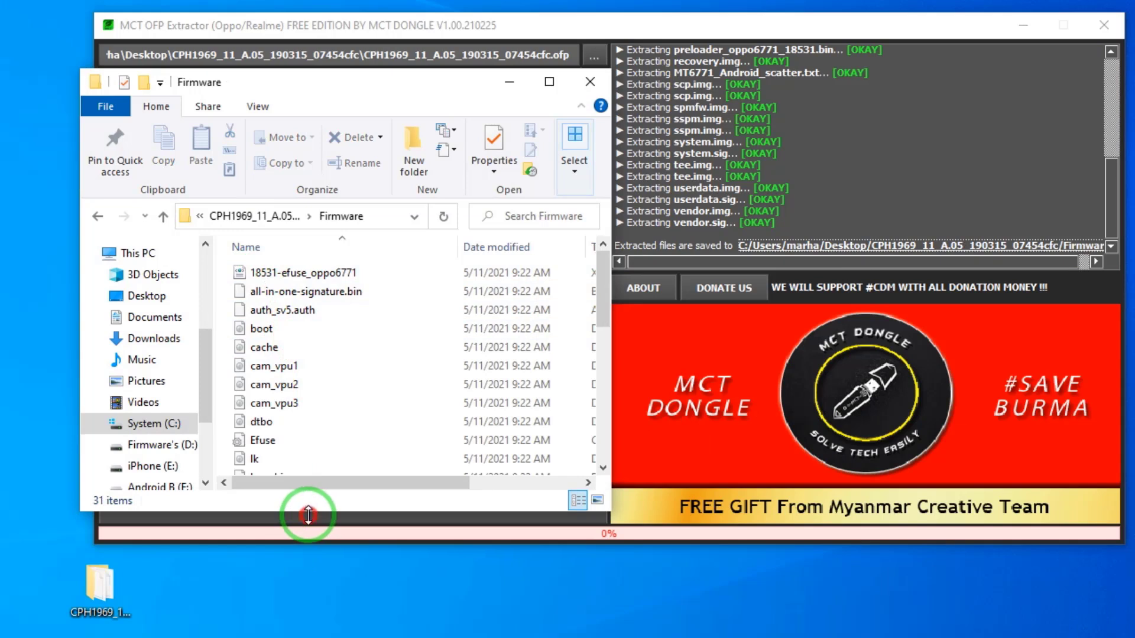
Step: Move the Firmware window up, stretch it to nearly the full screen height and look through the whole list of extracted files
{"action": "left_click_drag", "start_coordinate": [304, 512], "coordinate": [304, 530]}
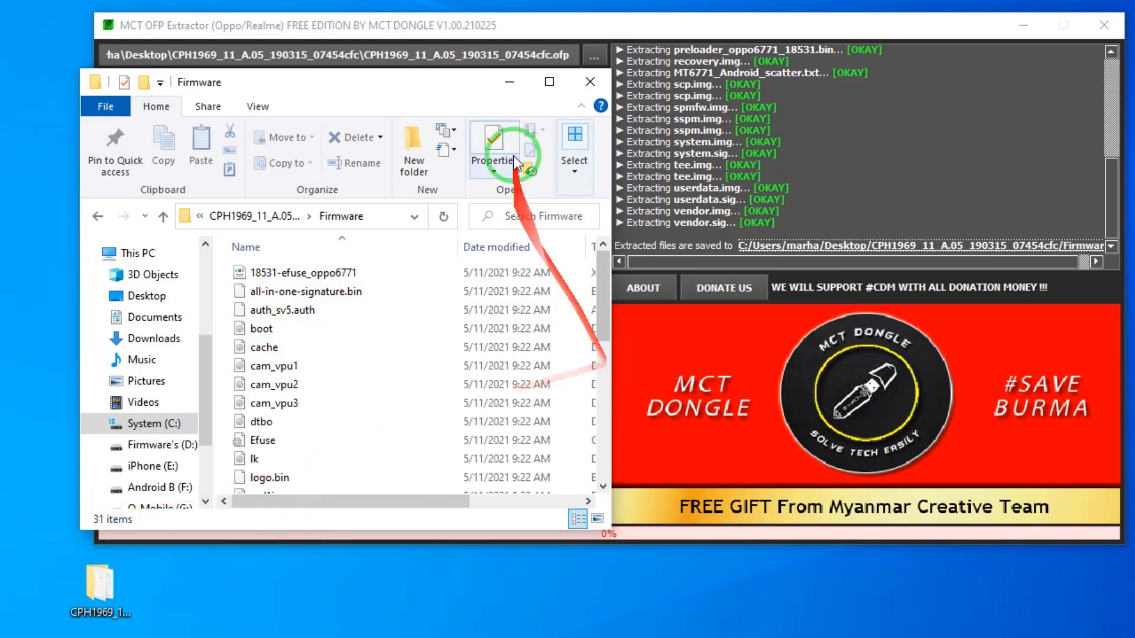
{"action": "left_click_drag", "start_coordinate": [461, 73], "coordinate": [482, 3]}
{"action": "left_click_drag", "start_coordinate": [356, 531], "coordinate": [349, 626]}
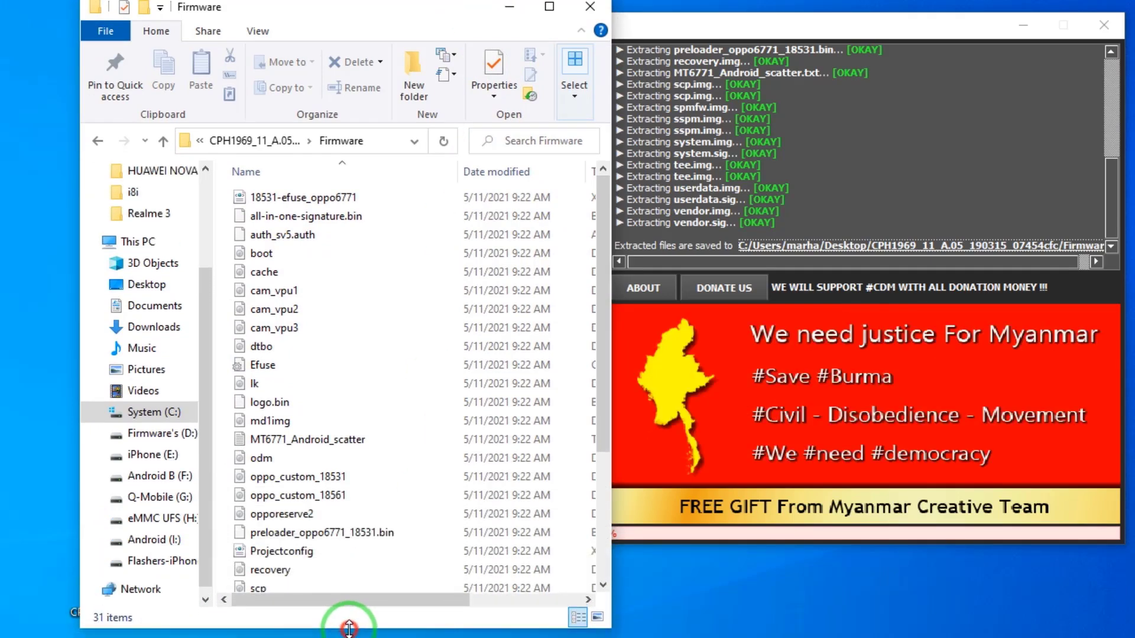
{"action": "left_click_drag", "start_coordinate": [605, 333], "coordinate": [601, 454]}
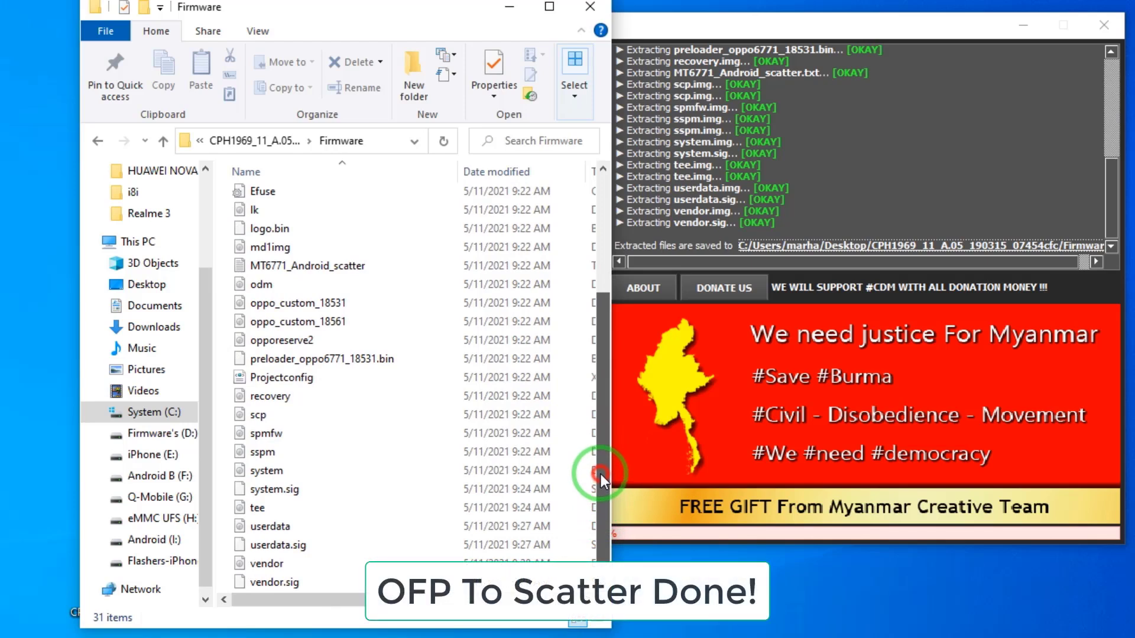
{"action": "left_click_drag", "start_coordinate": [600, 474], "coordinate": [625, 283]}
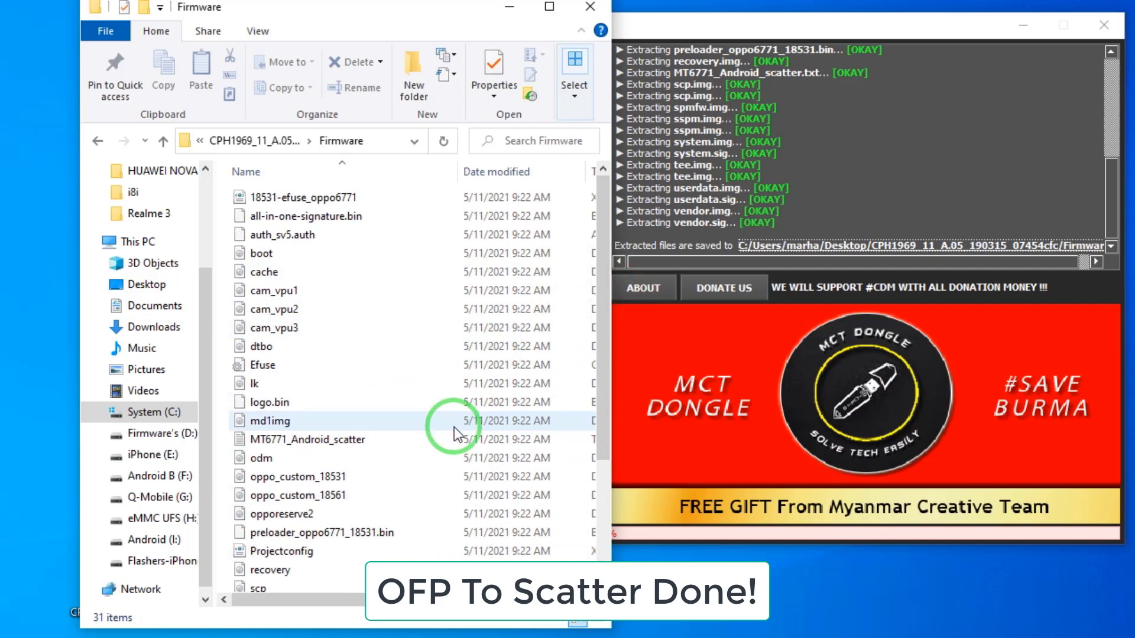
{"action": "left_click", "coordinate": [634, 617]}
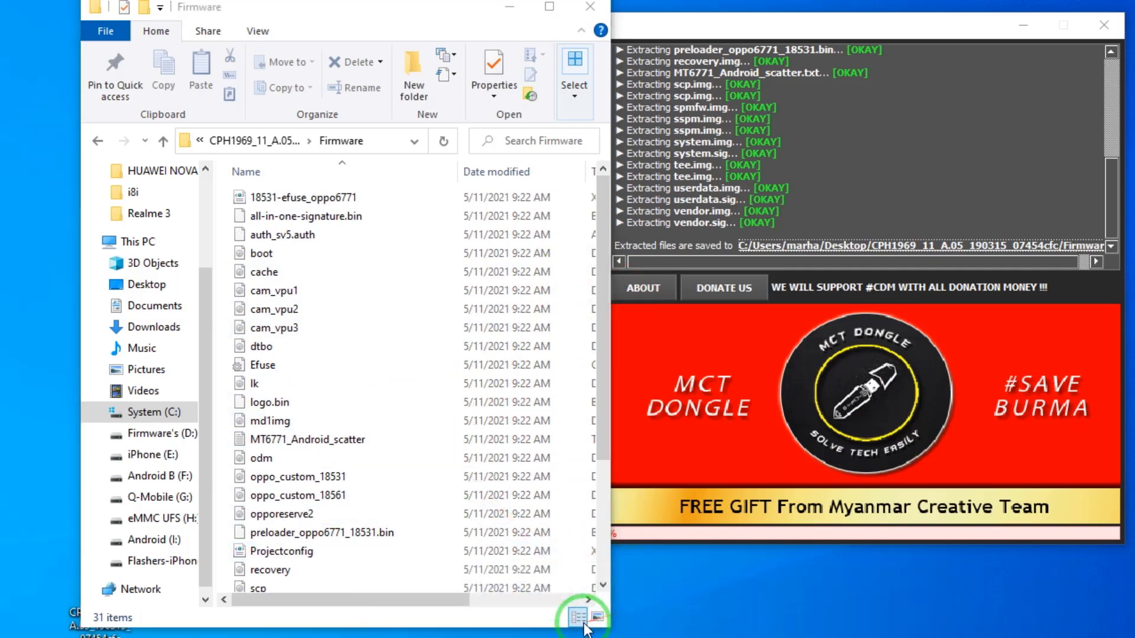